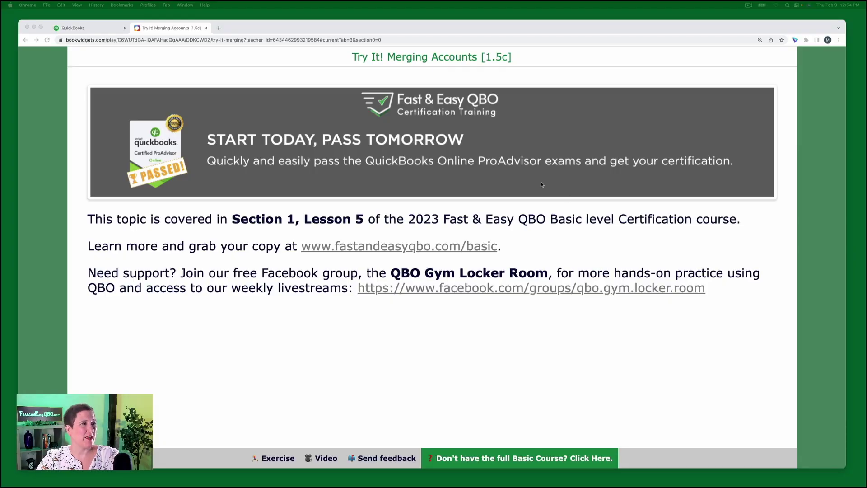
- Open the Merging Accounts exercise in BookWidgets, then switch to the QuickBooks sample company dashboard
{"action": "left_click", "coordinate": [514, 29]}
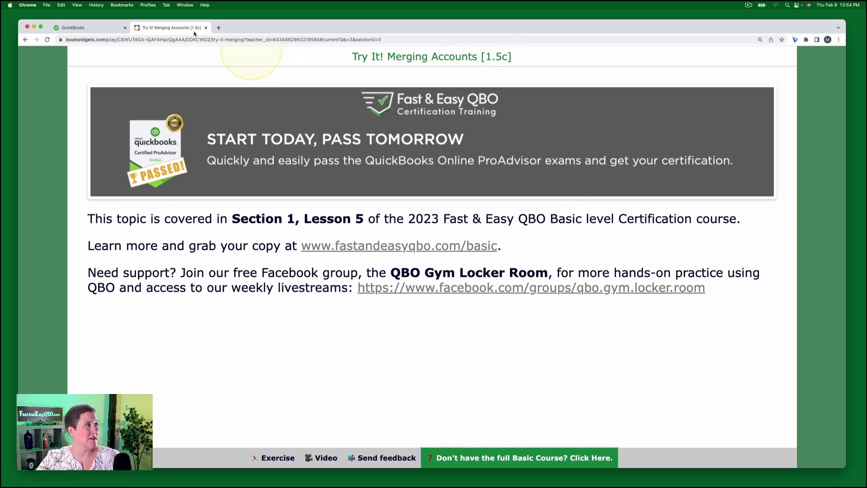
{"action": "left_click", "coordinate": [277, 458]}
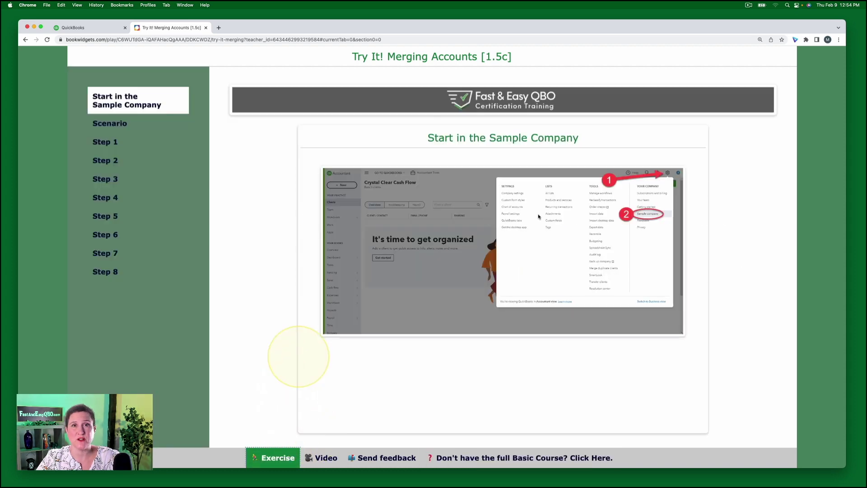
{"action": "left_click", "coordinate": [83, 28]}
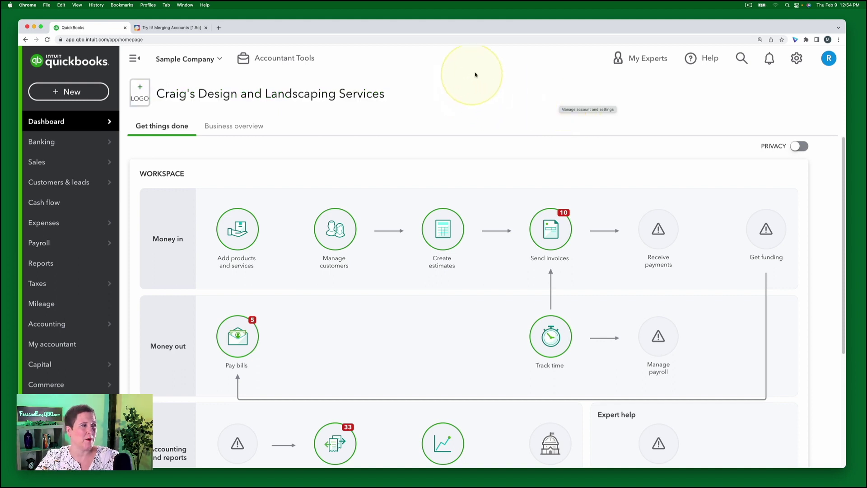
- Return to the 'Try It! Merging Accounts' exercise tab
{"action": "left_click", "coordinate": [168, 28]}
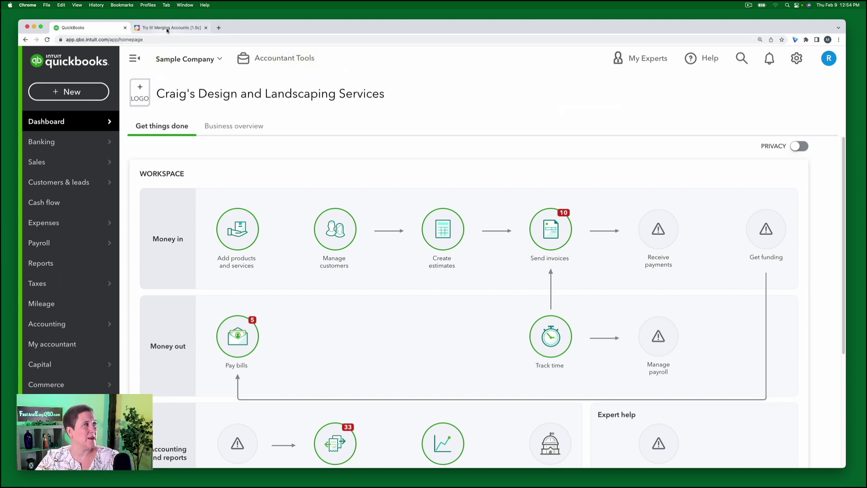
- Read the exercise scenario, then show Step 1: select Accounting, then Chart of Accounts
{"action": "left_click", "coordinate": [163, 94]}
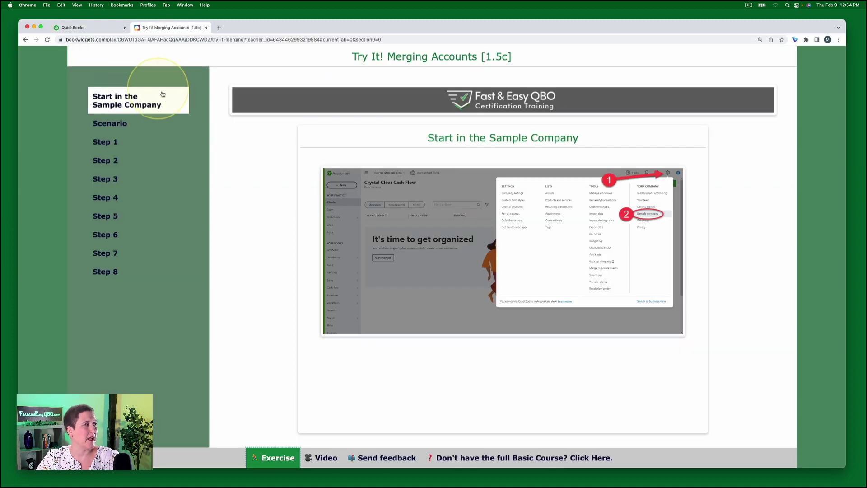
{"action": "left_click", "coordinate": [121, 126]}
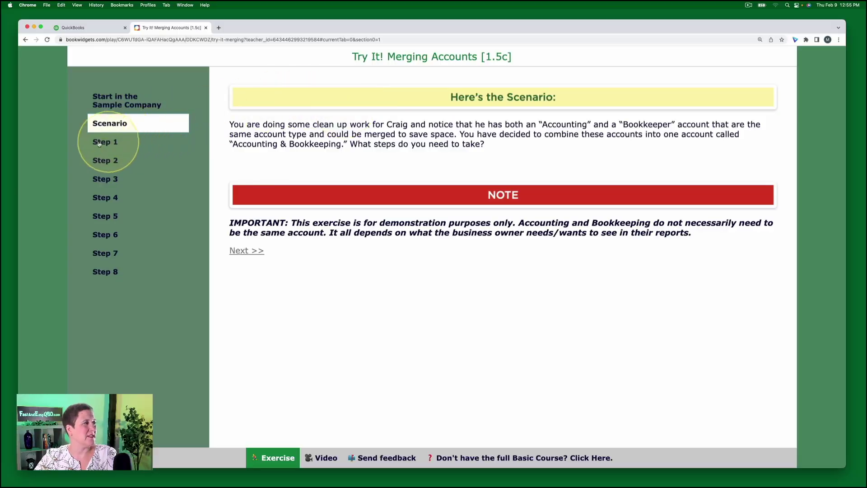
{"action": "left_click", "coordinate": [104, 144]}
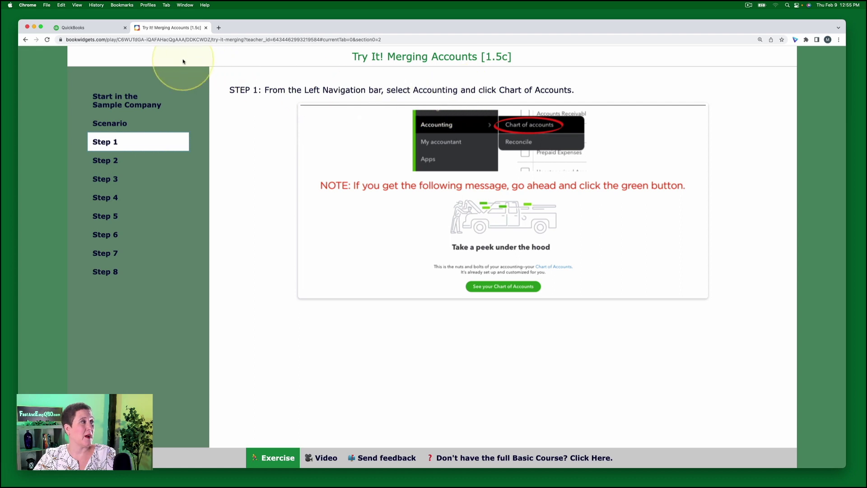
- Go to Accounting > Chart of accounts in QuickBooks and show the full accounts list
{"action": "left_click", "coordinate": [89, 29]}
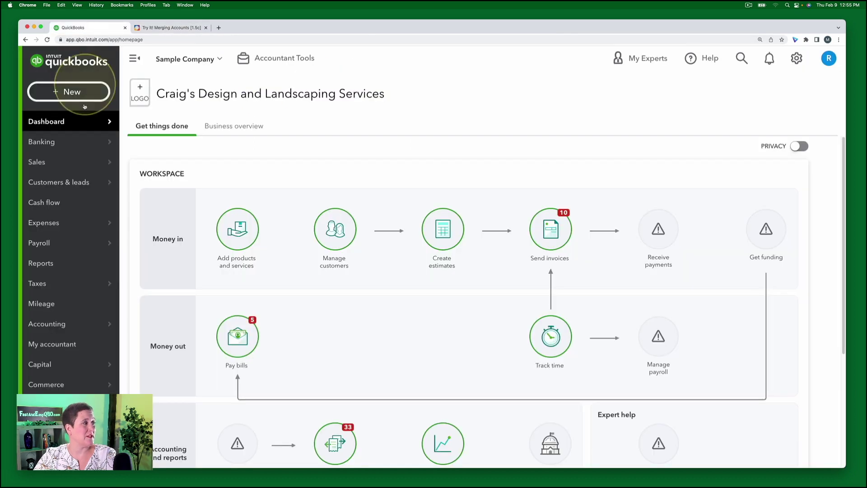
{"action": "mouse_move", "coordinate": [86, 319]}
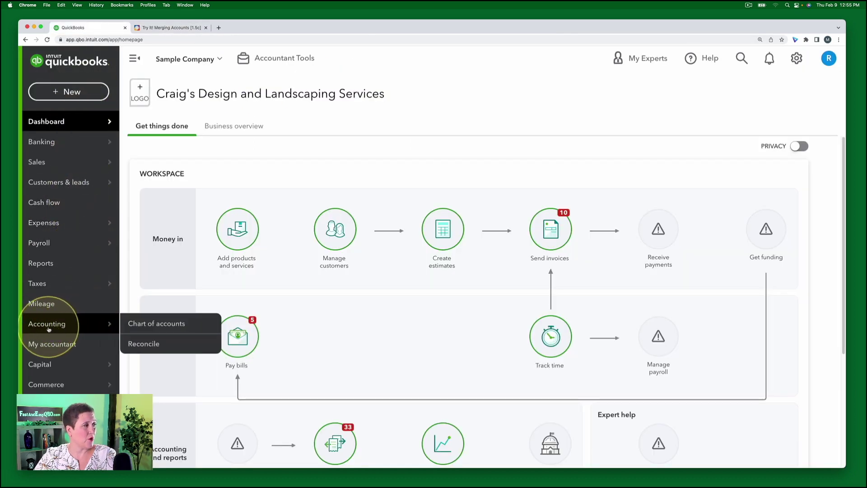
{"action": "left_click", "coordinate": [176, 324]}
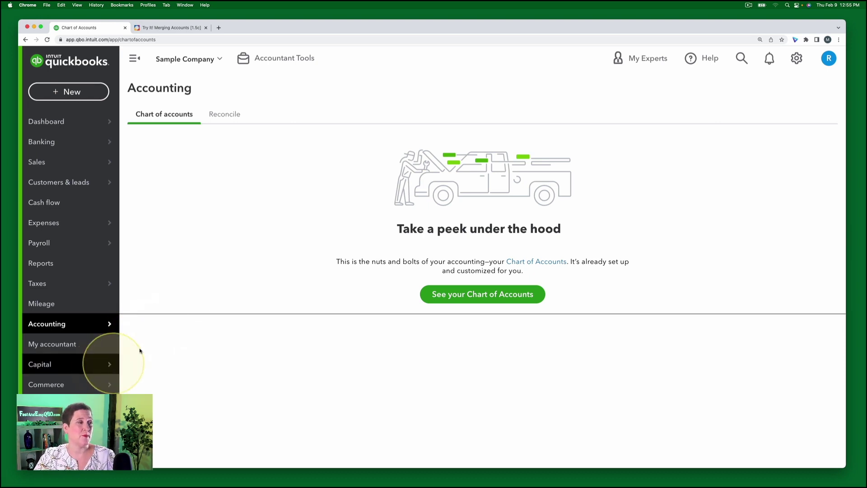
{"action": "left_click", "coordinate": [488, 297]}
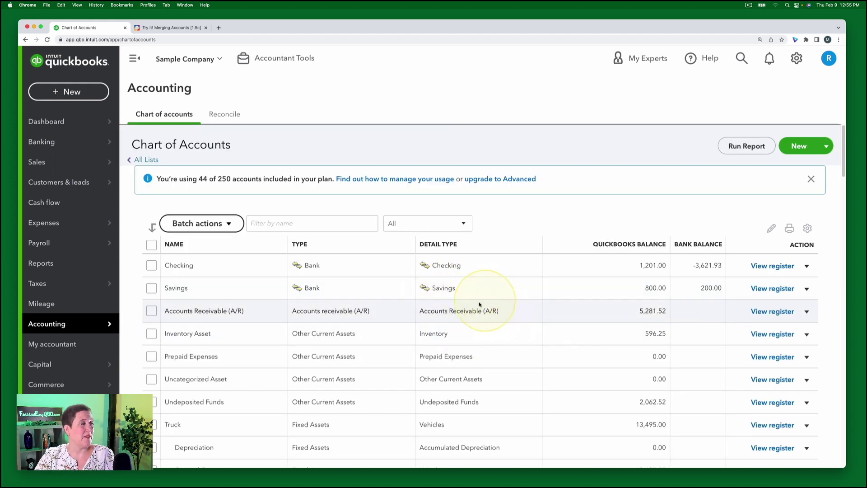
- Read Step 2 on finding and editing Bookkeeper, then return to the Chart of Accounts
{"action": "left_click", "coordinate": [165, 28]}
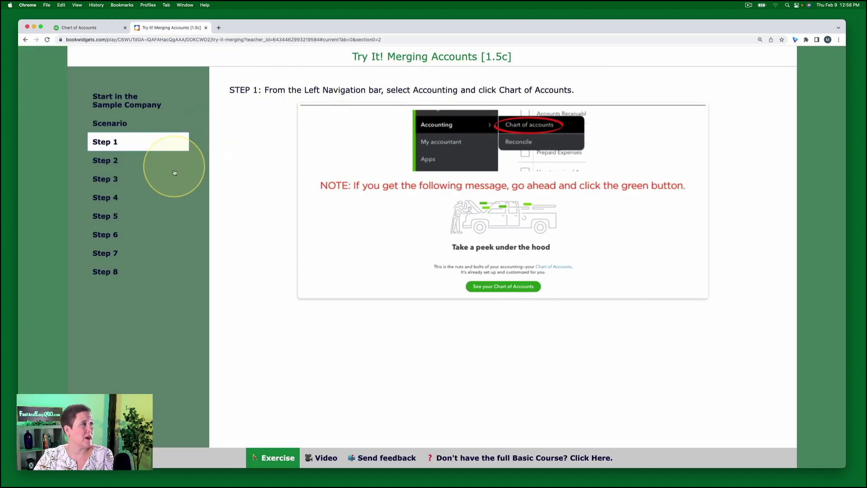
{"action": "left_click", "coordinate": [115, 163]}
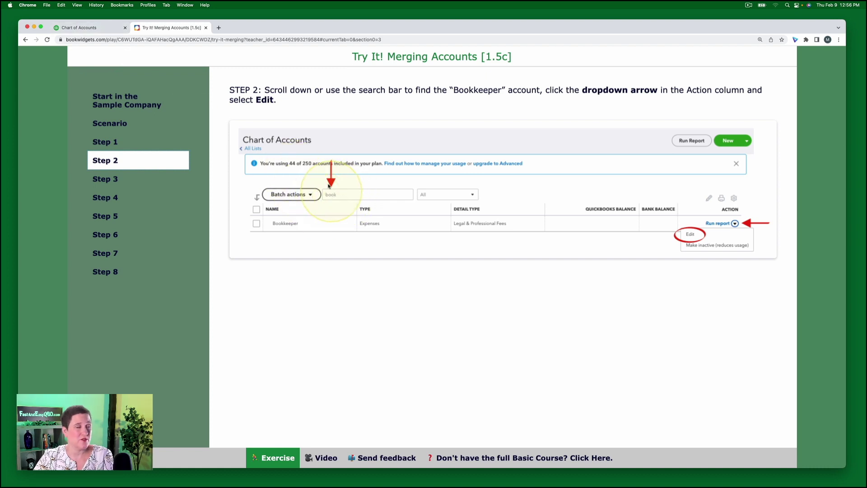
{"action": "left_click", "coordinate": [80, 28]}
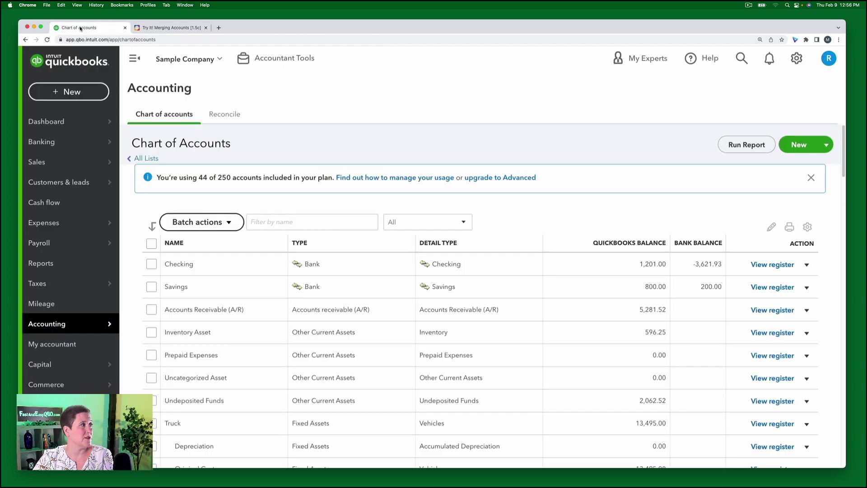
- Filter the accounts by 'book' and open the Bookkeeper account for editing
{"action": "left_click", "coordinate": [262, 224]}
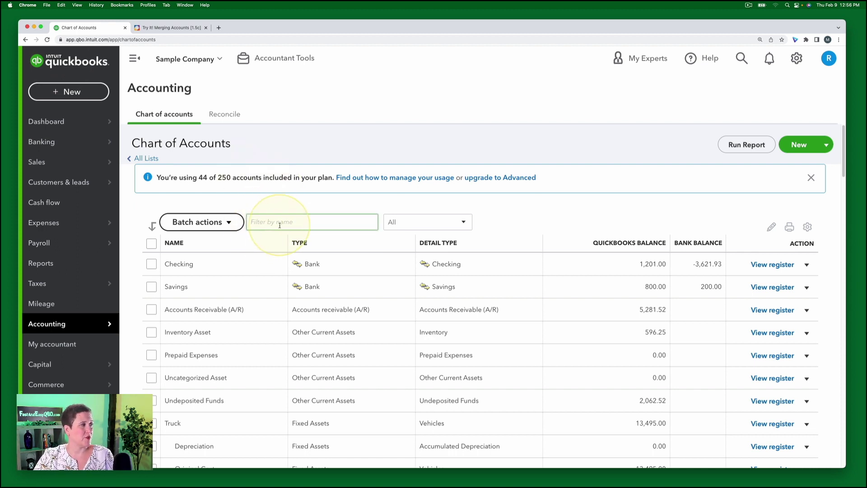
{"action": "type", "text": "bi"}
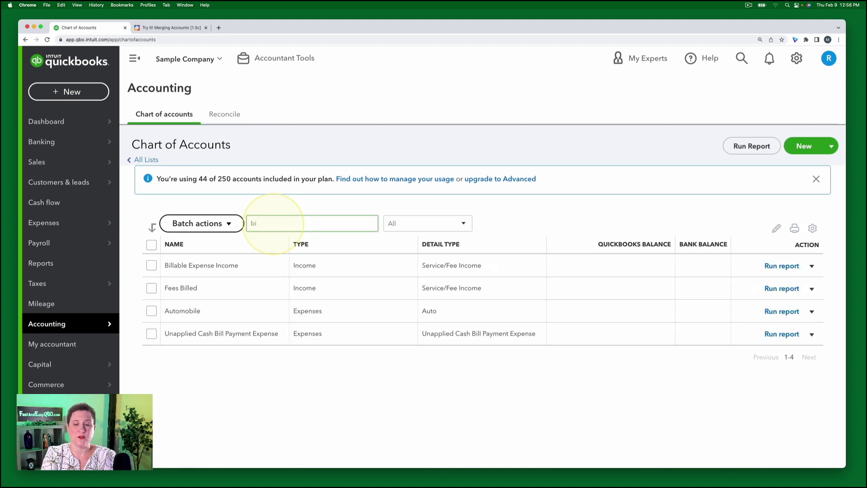
{"action": "key", "text": "BackSpace"}
{"action": "type", "text": "ook"}
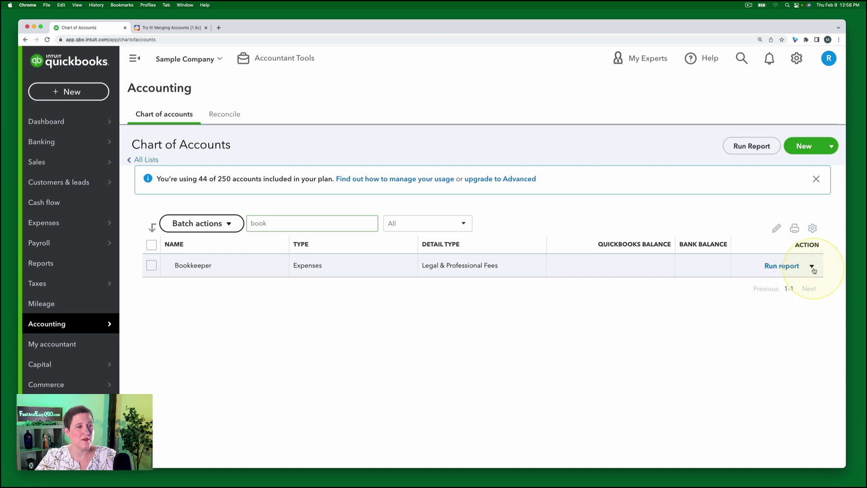
{"action": "left_click", "coordinate": [812, 267]}
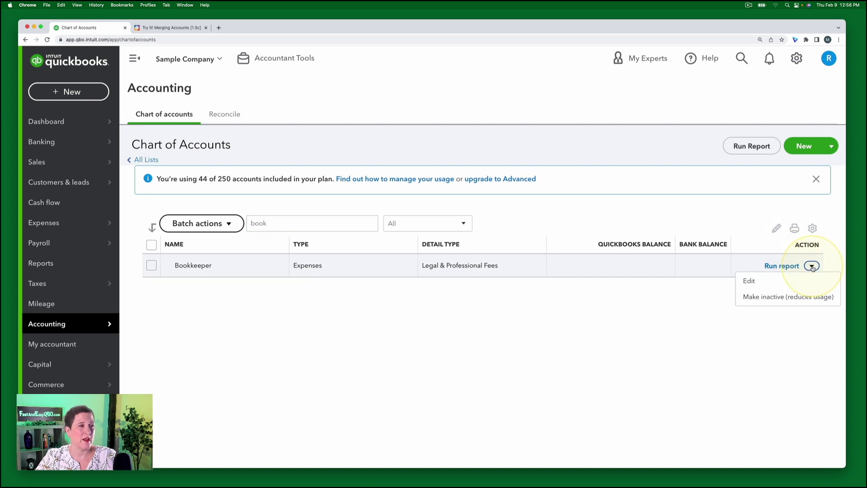
{"action": "left_click", "coordinate": [751, 281]}
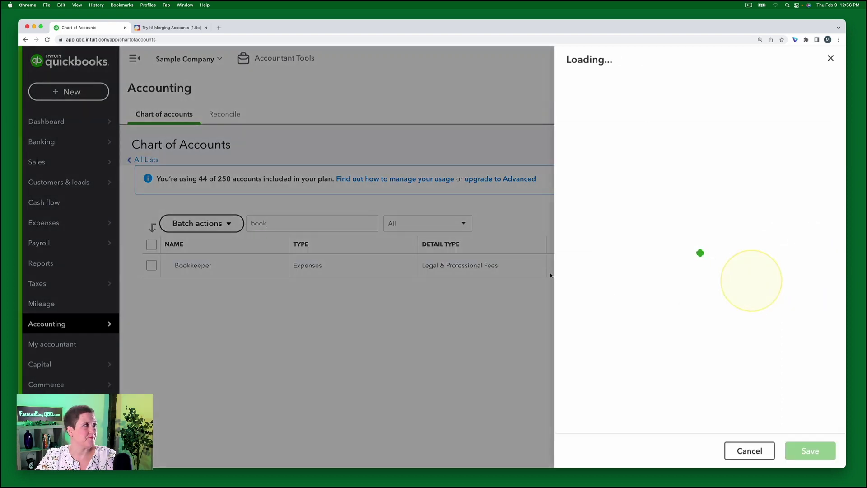
- Read Step 3 about renaming Bookkeeper to Accounting, then return to the edit form
{"action": "left_click", "coordinate": [171, 28]}
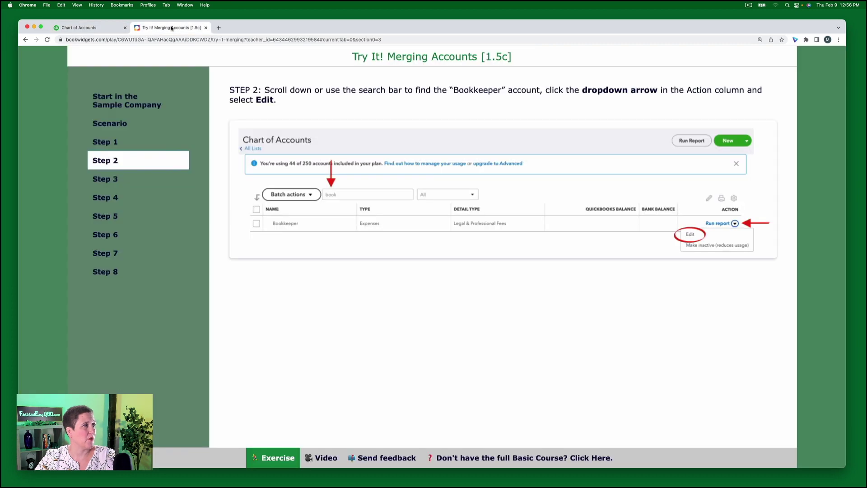
{"action": "left_click", "coordinate": [105, 179]}
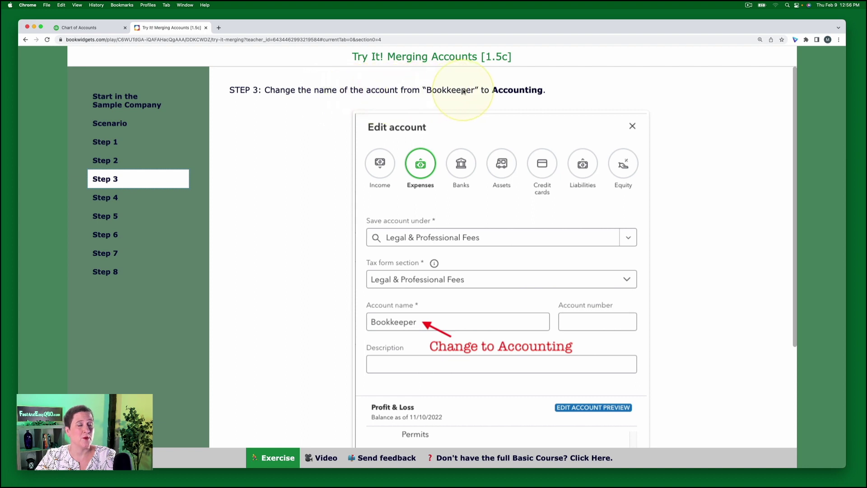
{"action": "left_click", "coordinate": [81, 28]}
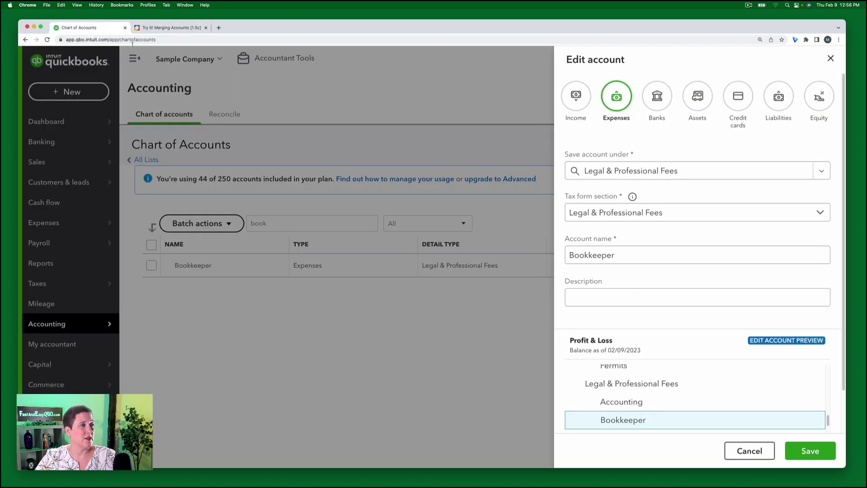
- Replace the account name Bookkeeper with 'Accounting' and check the preview's two Accounting entries
{"action": "left_click", "coordinate": [587, 255]}
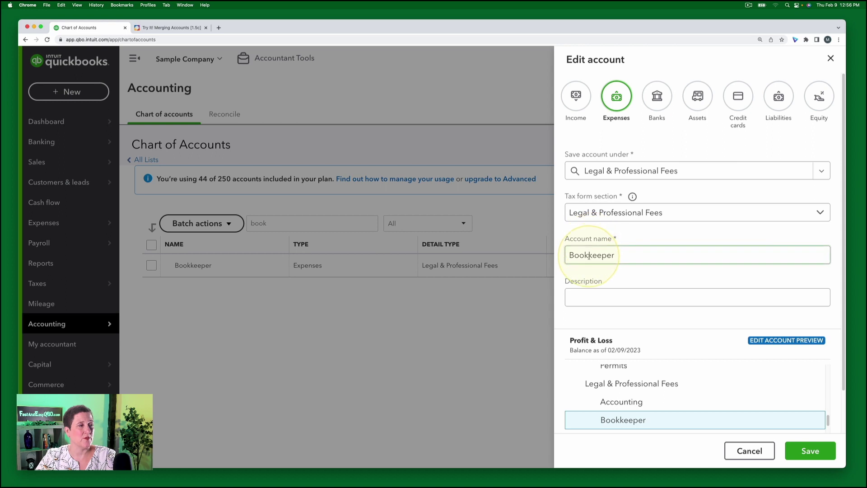
{"action": "double_click", "coordinate": [589, 256]}
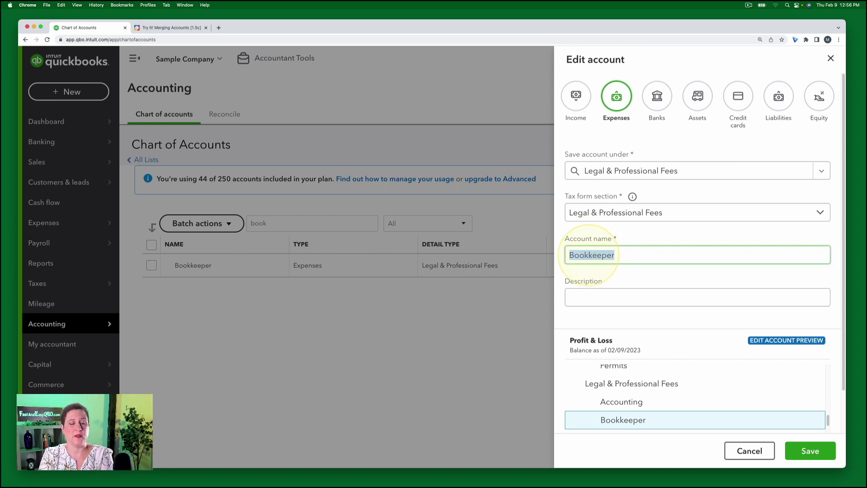
{"action": "type", "text": "Accounting"}
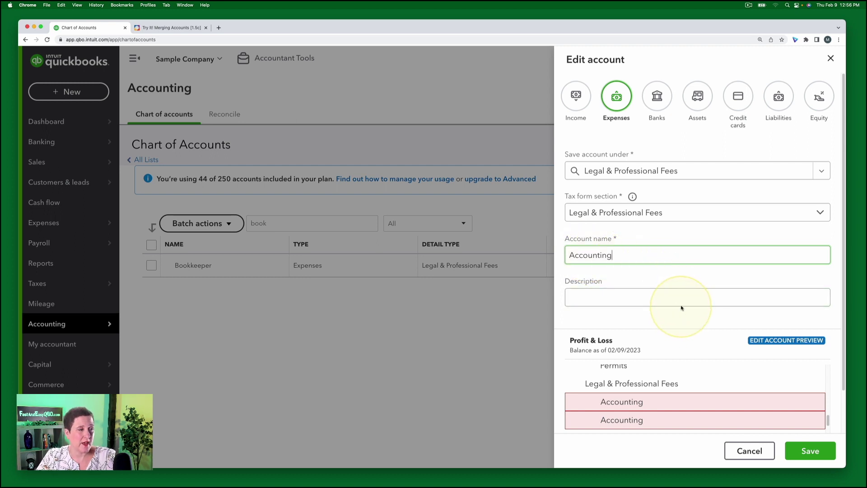
{"action": "scroll", "coordinate": [683, 294], "scroll_direction": "down", "scroll_amount": 2}
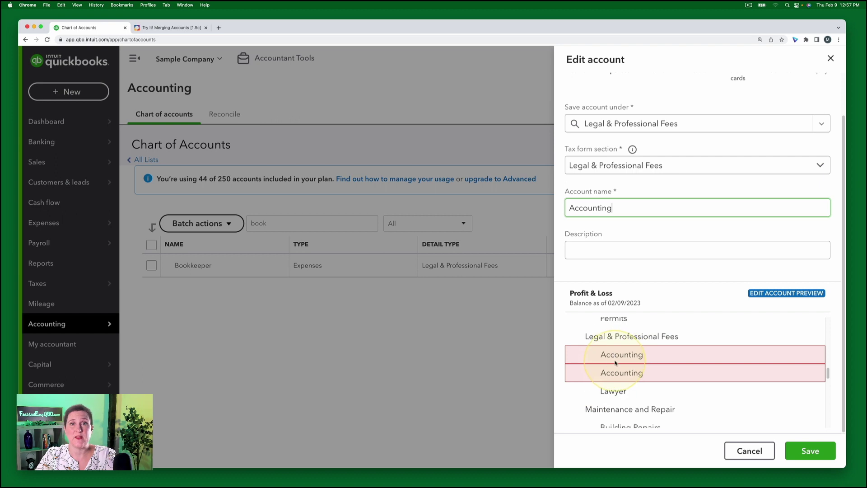
- Show Step 4 of the exercise and scroll to its Save instructions
{"action": "left_click", "coordinate": [161, 28]}
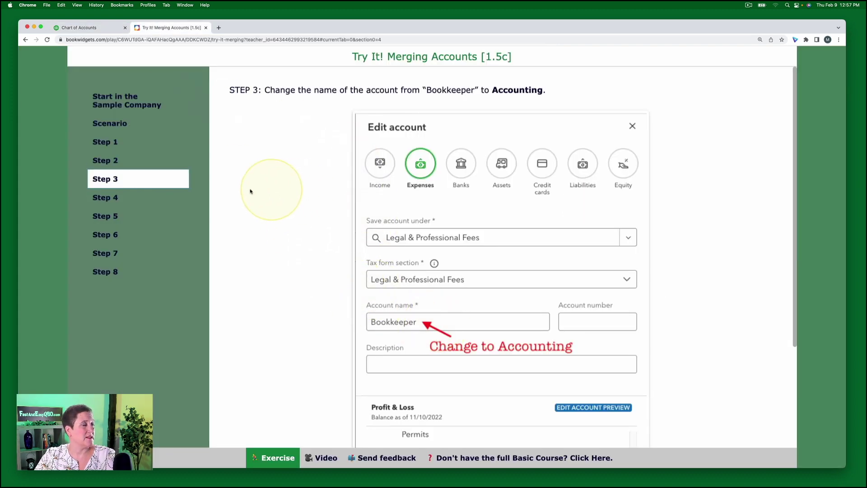
{"action": "left_click", "coordinate": [119, 202]}
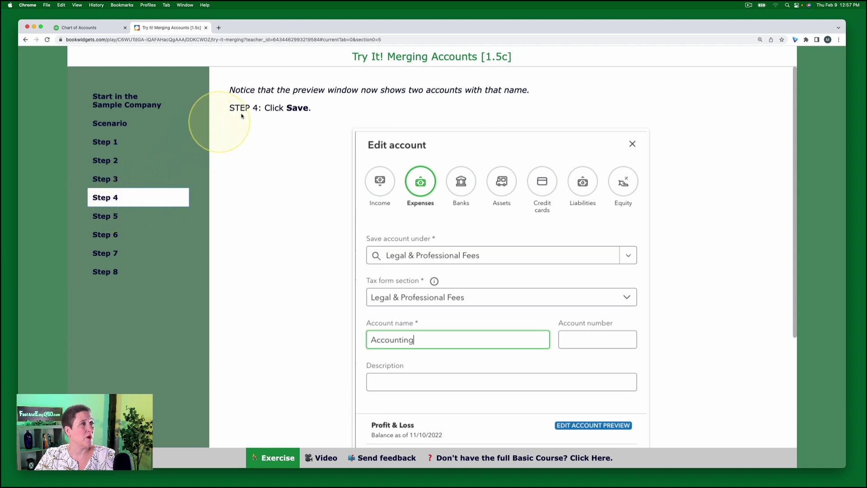
{"action": "scroll", "coordinate": [436, 190], "scroll_direction": "down", "scroll_amount": 5}
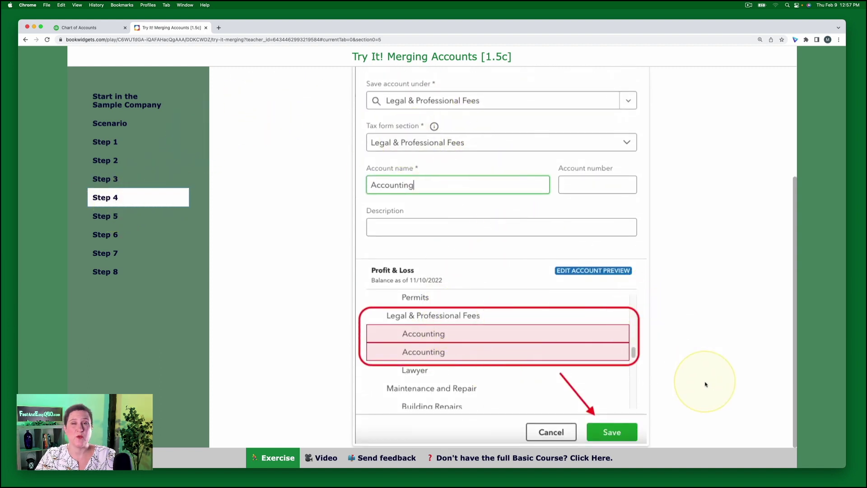
- Save the account as Accounting and confirm 'Yes, merge accounts', checking Step 5 in between
{"action": "left_click", "coordinate": [81, 28]}
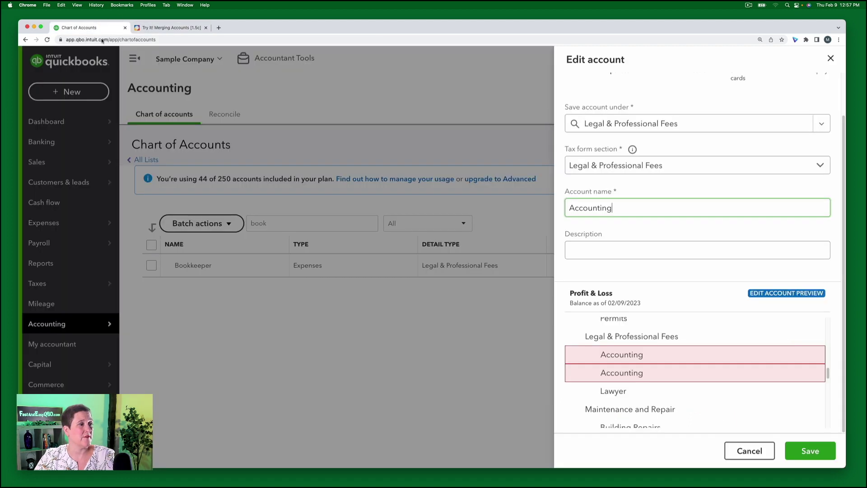
{"action": "left_click", "coordinate": [803, 452]}
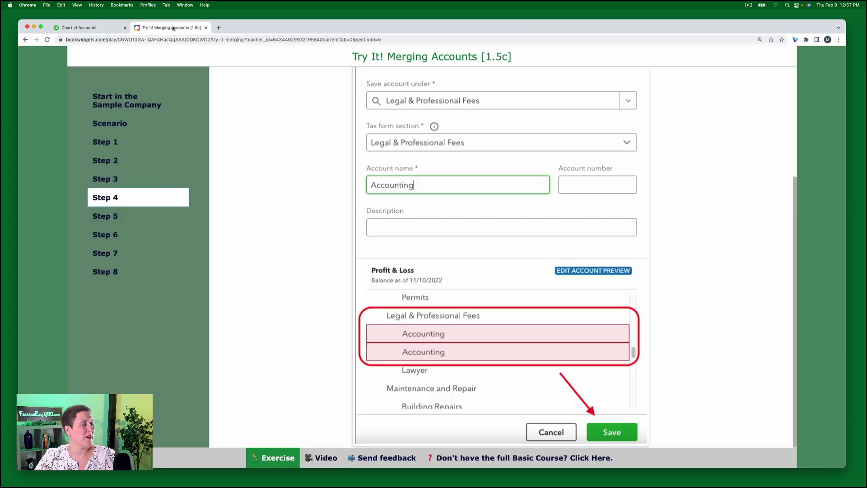
{"action": "left_click", "coordinate": [105, 216]}
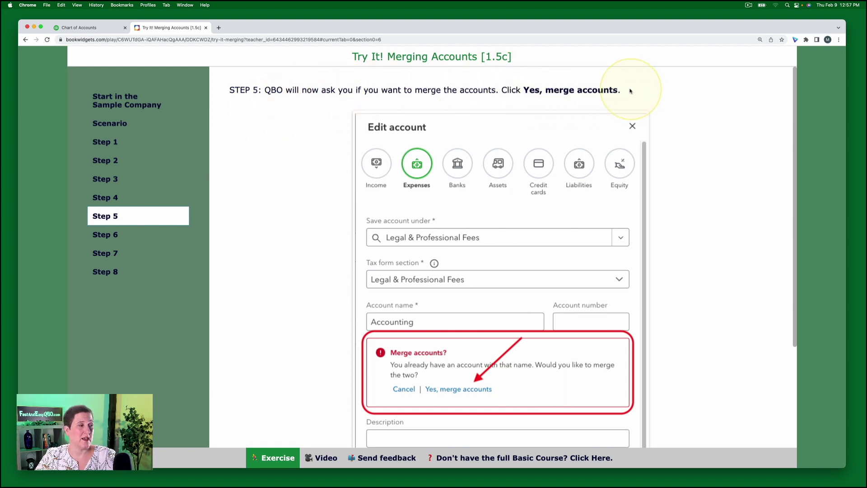
{"action": "left_click", "coordinate": [113, 28]}
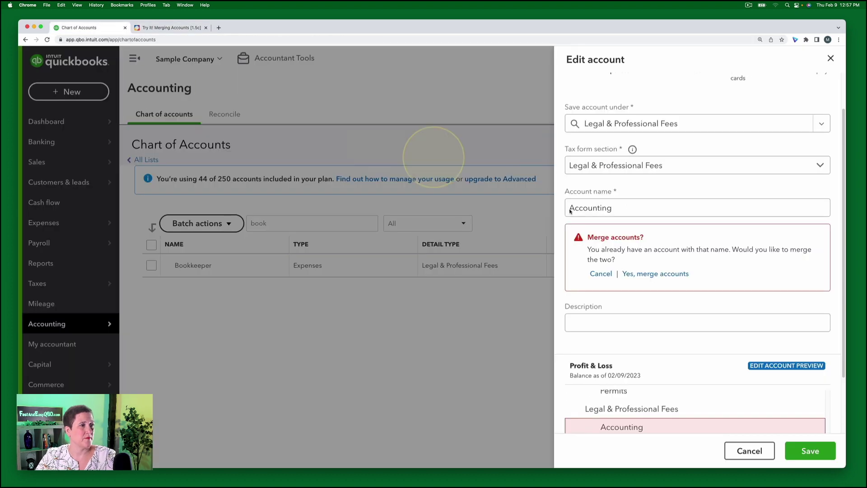
{"action": "left_click", "coordinate": [655, 274]}
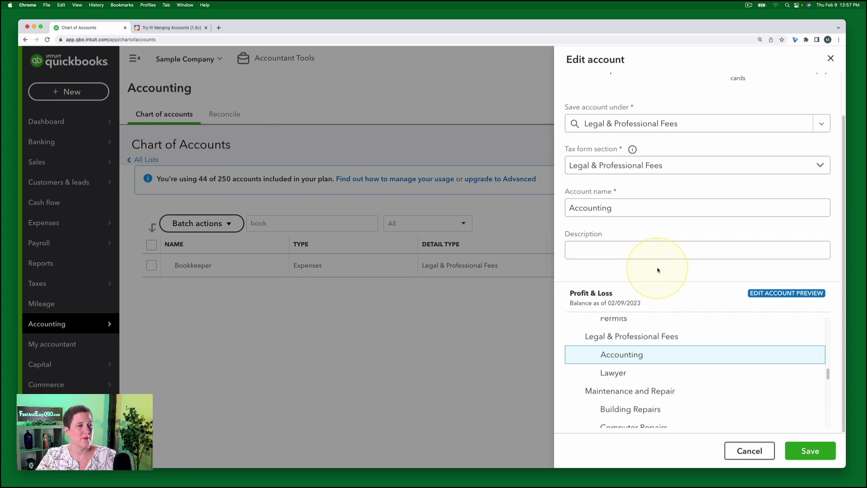
- Scroll past Step 5 of the merging exercise and move on to Step 6, the save instruction
{"action": "left_click", "coordinate": [171, 27]}
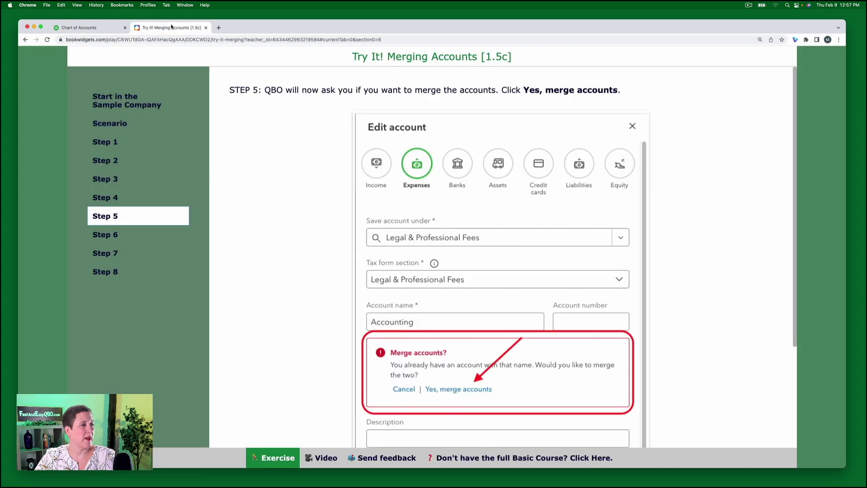
{"action": "scroll", "coordinate": [621, 284], "scroll_direction": "down", "scroll_amount": 5}
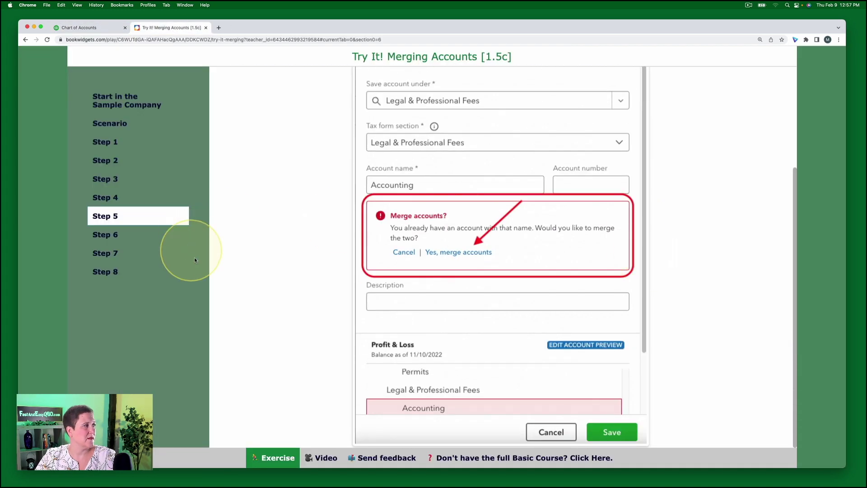
{"action": "left_click", "coordinate": [116, 237]}
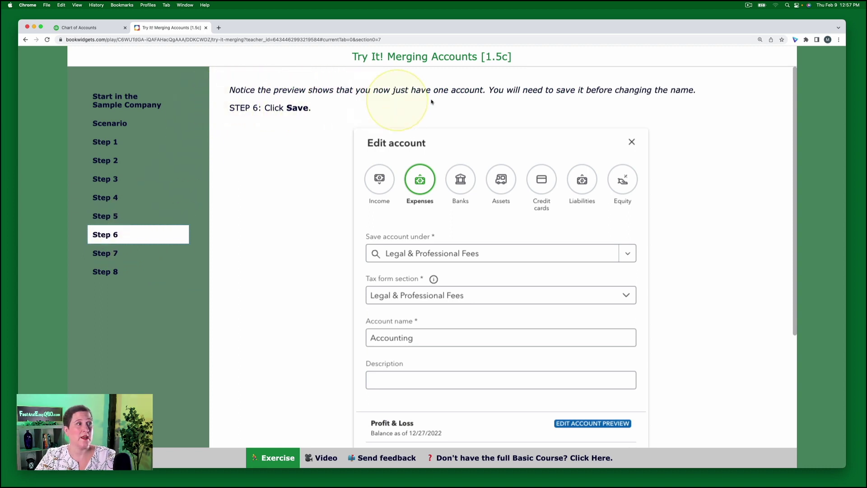
- Save the Bookkeeper-into-Accounting merge in the Edit account panel so Bookkeeper disappears
{"action": "left_click", "coordinate": [86, 30]}
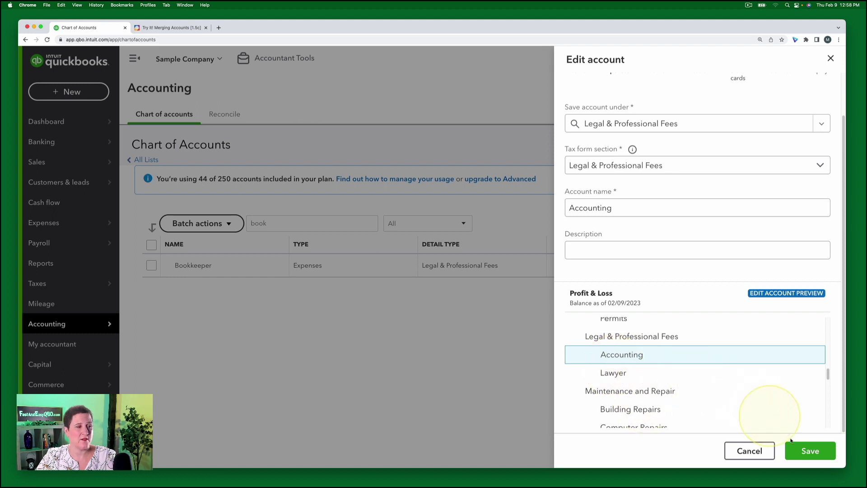
{"action": "left_click", "coordinate": [811, 452]}
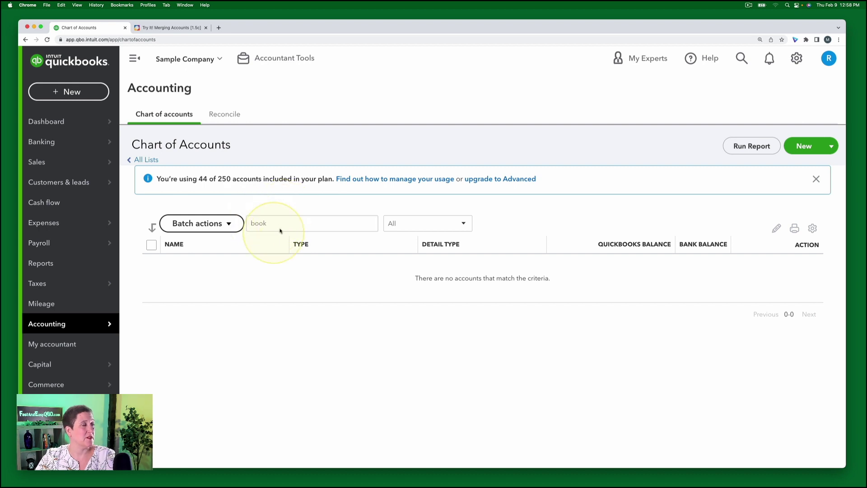
{"action": "left_click", "coordinate": [177, 29]}
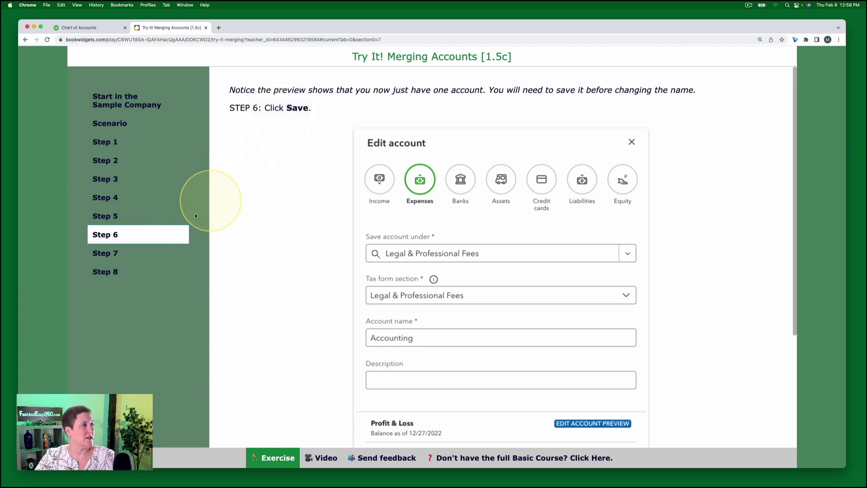
- Move the exercise to Step 7, on finding and editing the Accounting account
{"action": "left_click", "coordinate": [106, 253]}
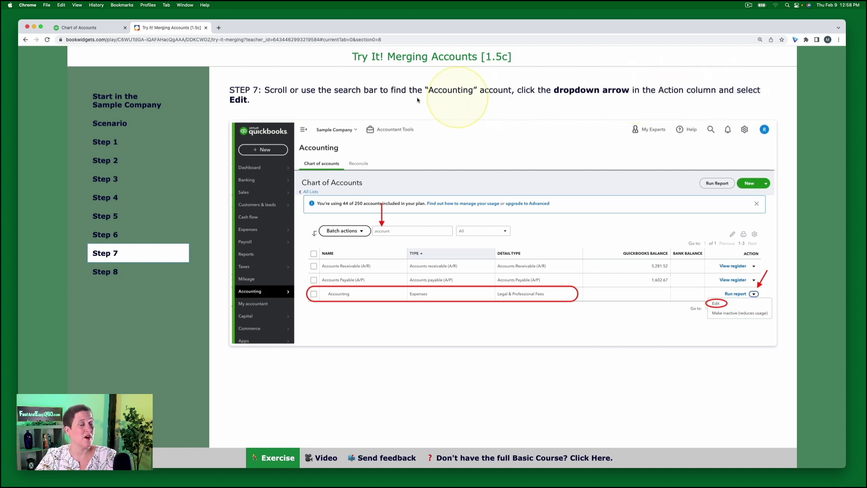
{"action": "left_click", "coordinate": [97, 29]}
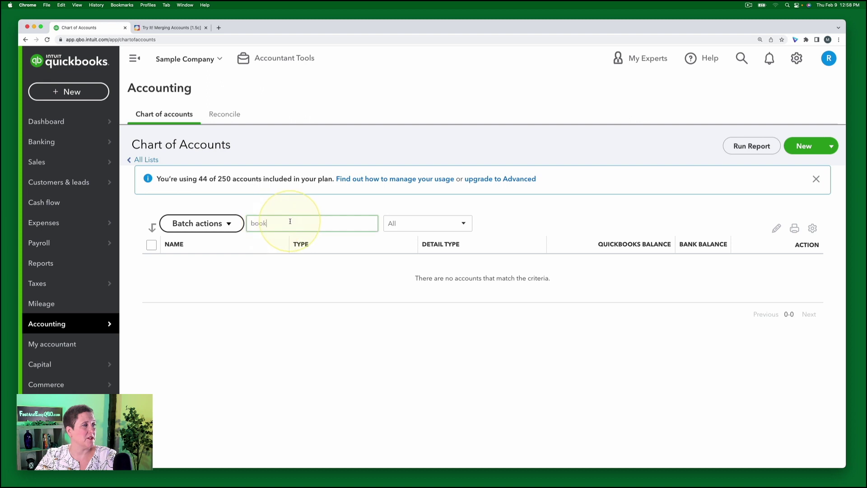
- Filter the chart of accounts by 'accoun' and open the Accounting account's edit form
{"action": "left_click_drag", "start_coordinate": [296, 223], "coordinate": [225, 224]}
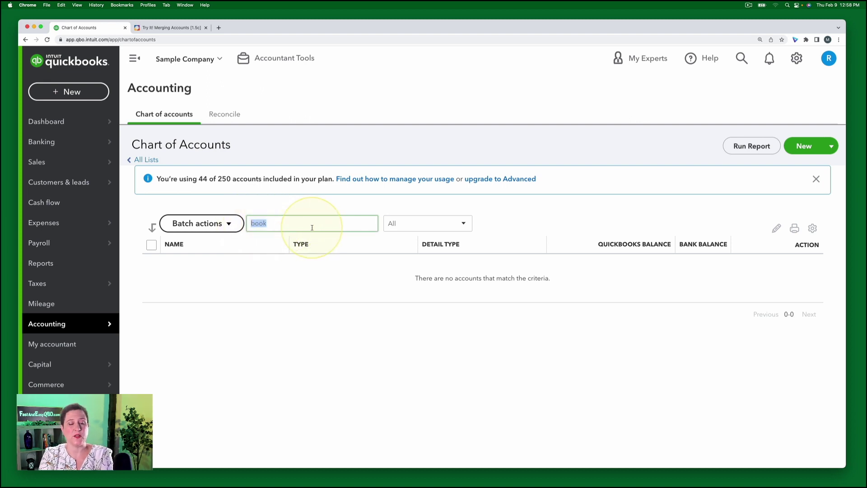
{"action": "type", "text": "accoun"}
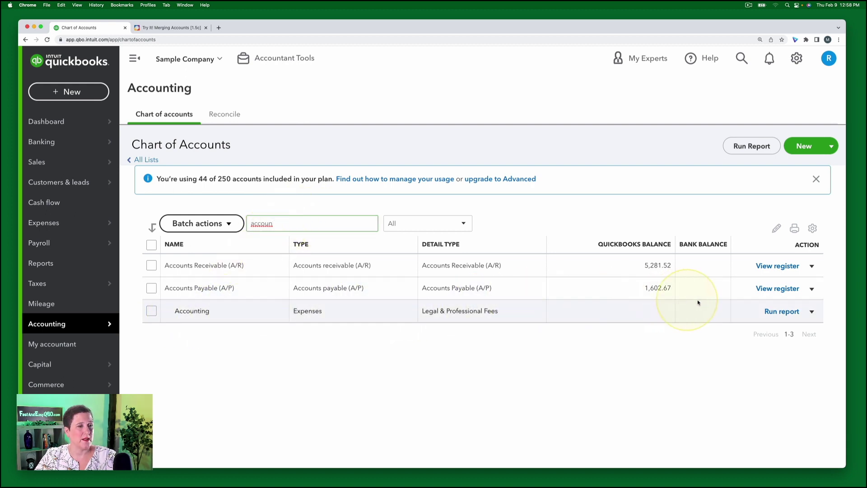
{"action": "left_click", "coordinate": [811, 312]}
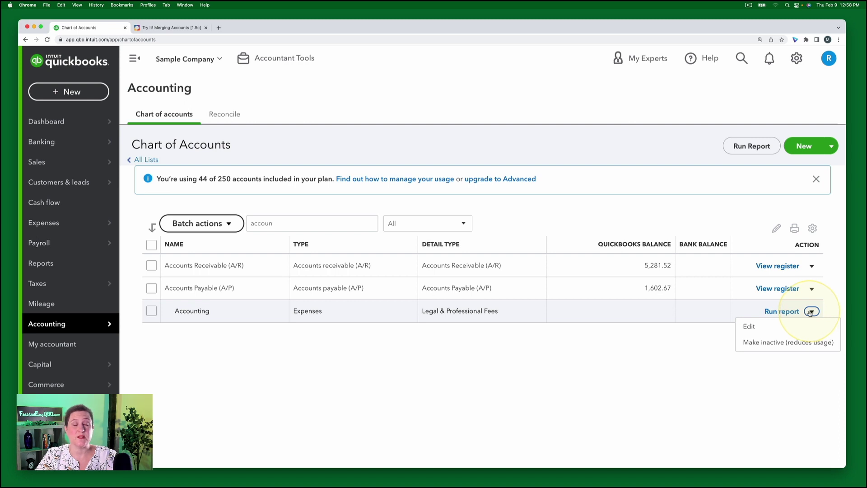
{"action": "left_click", "coordinate": [749, 327]}
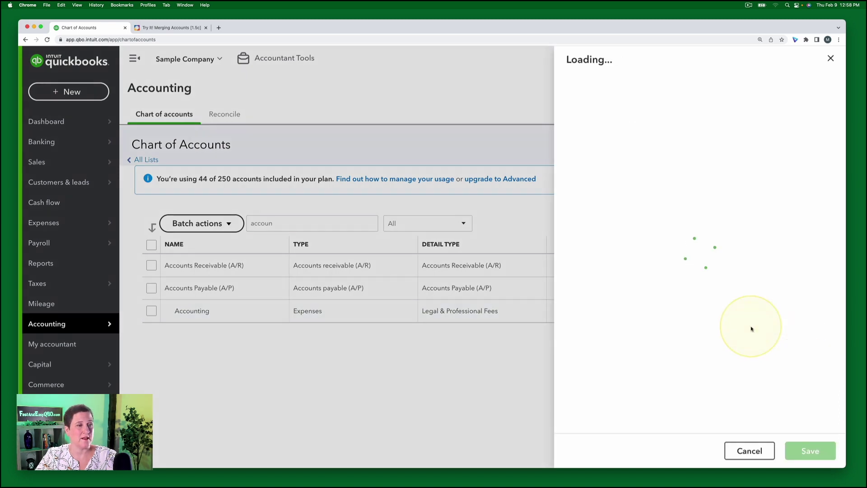
{"action": "left_click", "coordinate": [174, 27]}
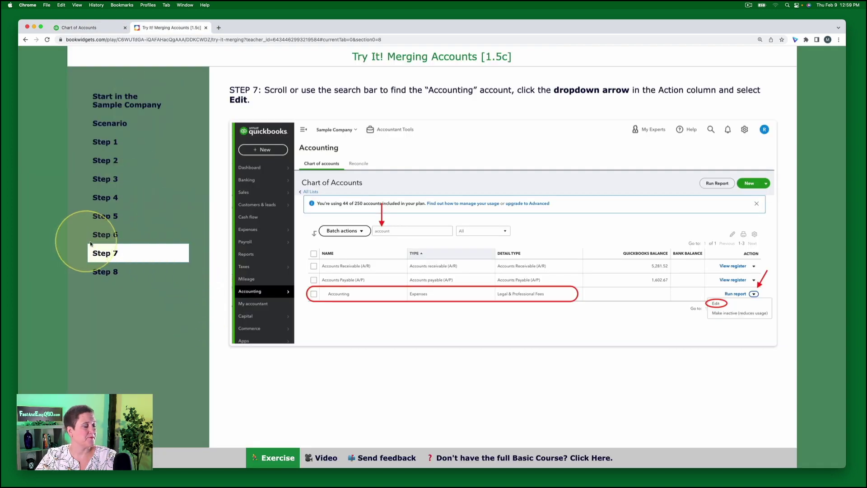
- Move the exercise to Step 8 and read its note on renaming to Accounting & Bookkeeping
{"action": "left_click", "coordinate": [108, 273]}
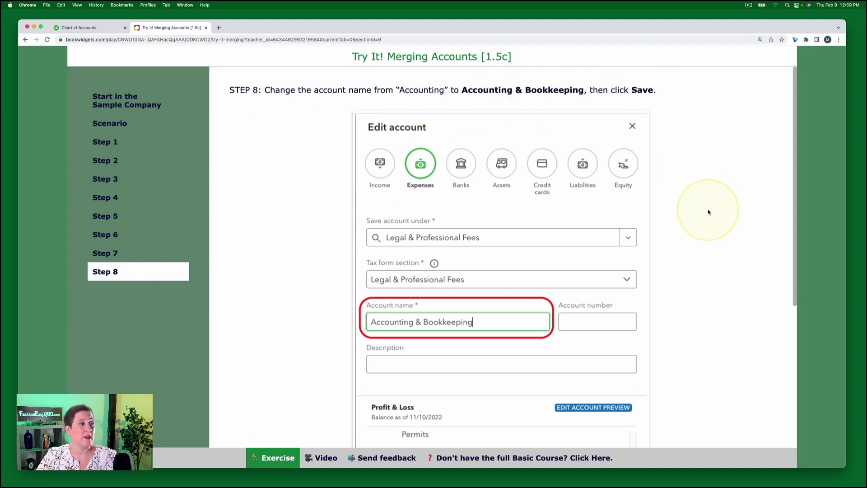
{"action": "scroll", "coordinate": [708, 212], "scroll_direction": "down", "scroll_amount": 5}
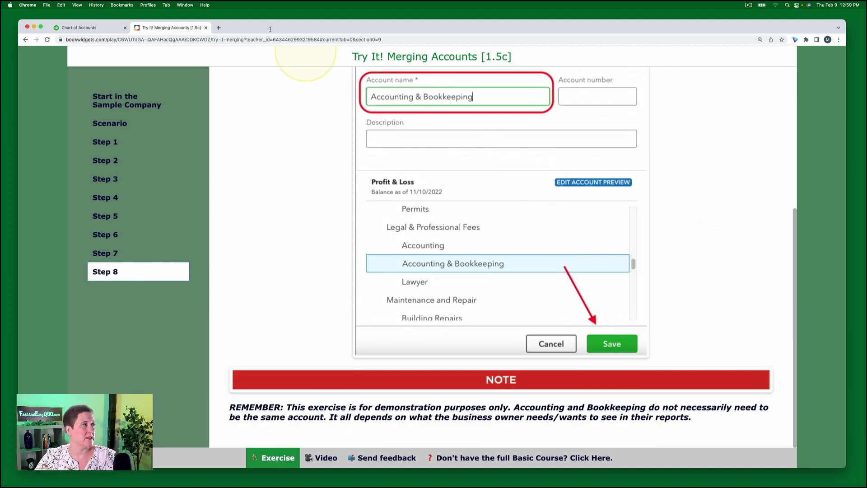
{"action": "left_click", "coordinate": [112, 30]}
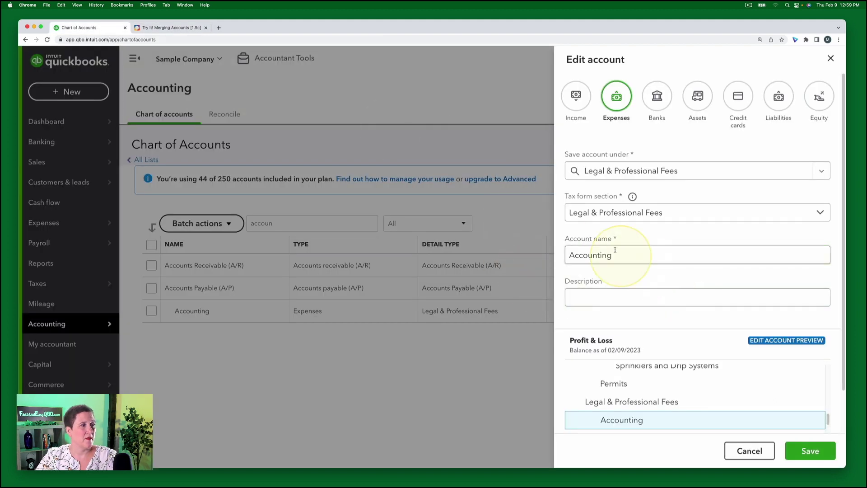
- Change the Account name to 'Accounting & Bookkeeping' and save it under Legal & Professional Fees
{"action": "left_click", "coordinate": [636, 254]}
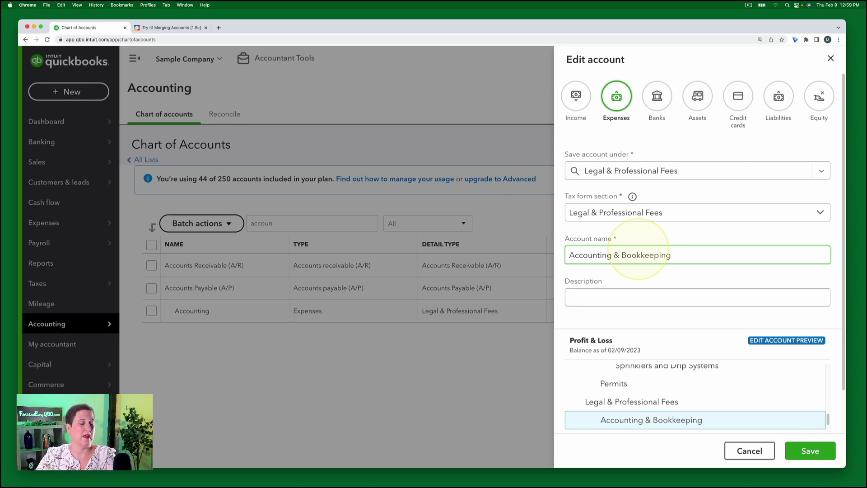
{"action": "left_click", "coordinate": [819, 454]}
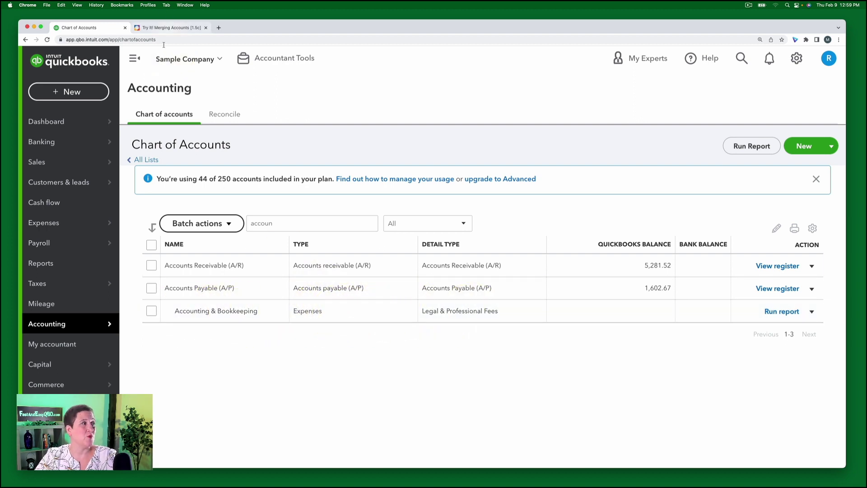
- Switch back to the 'Try It! Merging Accounts' exercise showing Step 8's demonstration note
{"action": "left_click", "coordinate": [174, 28]}
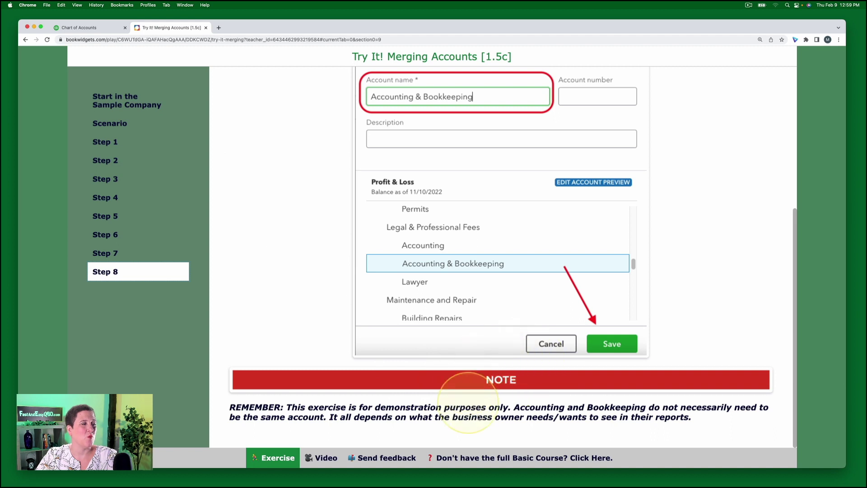